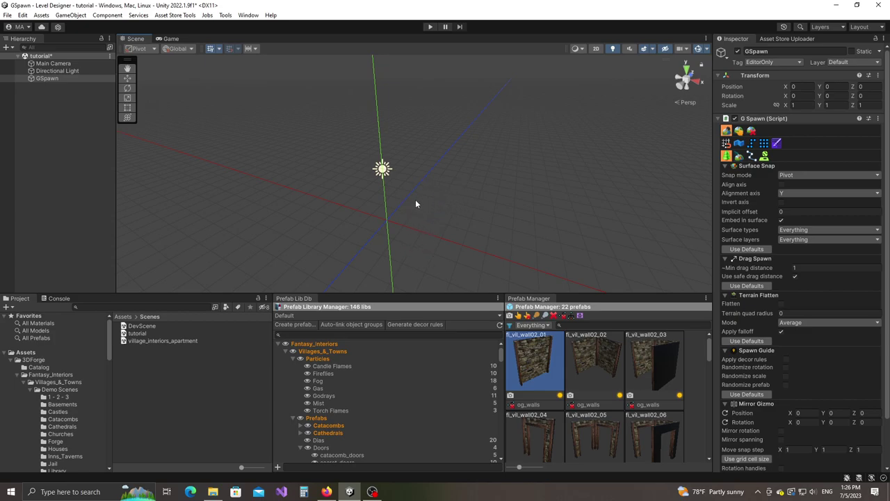
# - Inspect the alpha of the grid's wire color in the GSpawn preferences
pyautogui.click(21, 16)
pyautogui.click(55, 322)
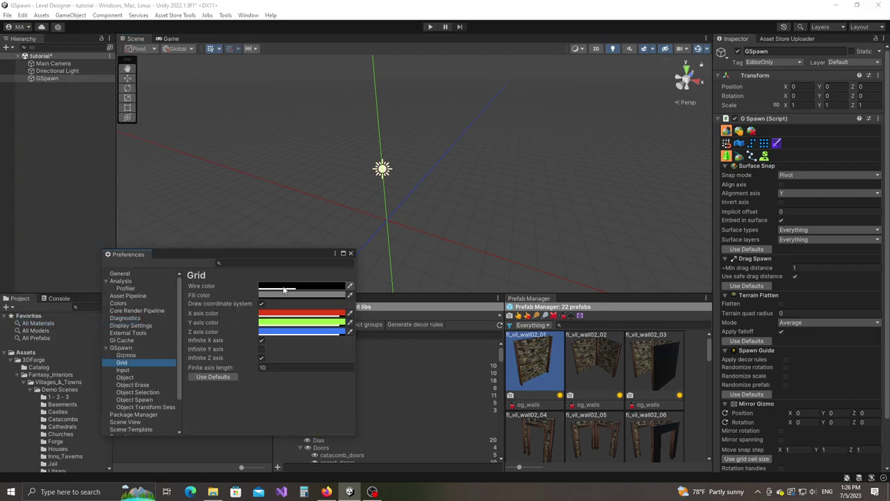
pyautogui.click(270, 288)
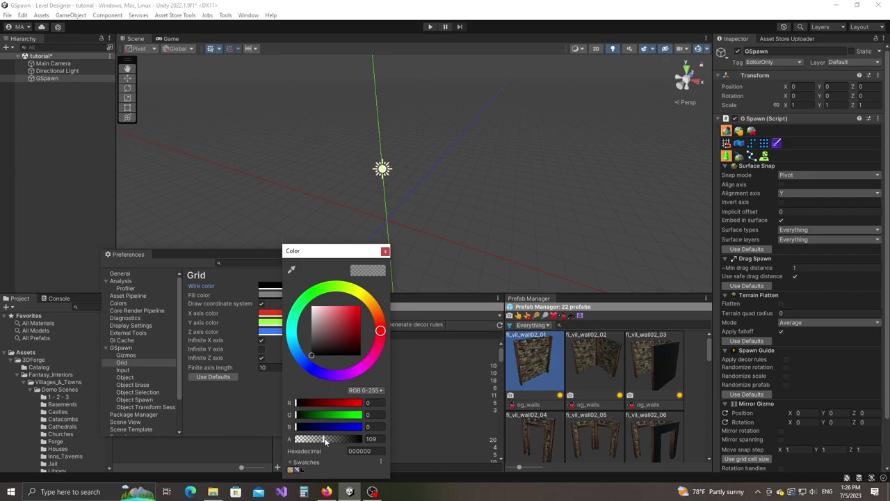
pyautogui.click(385, 251)
pyautogui.click(351, 253)
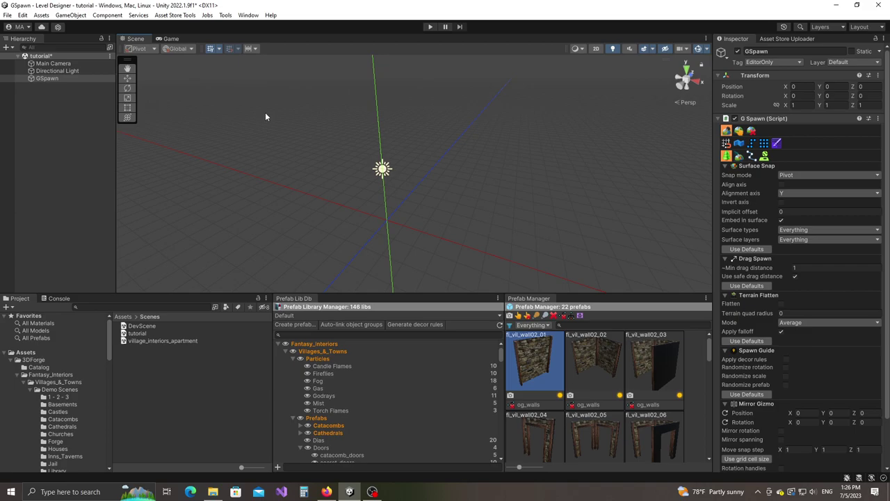
# - Set the GSpawn grid's cell size to 0.5 on the X, Y and Z axes
pyautogui.click(224, 16)
pyautogui.moveTo(236, 25)
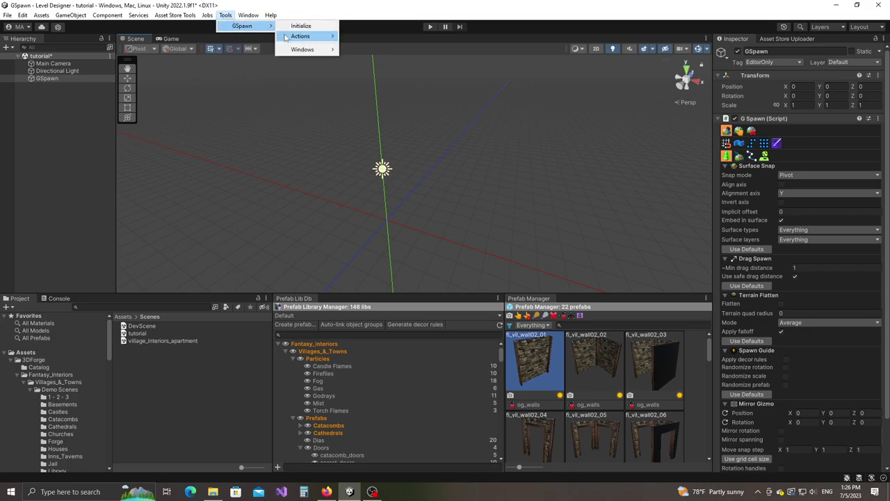
pyautogui.moveTo(296, 49)
pyautogui.click(382, 165)
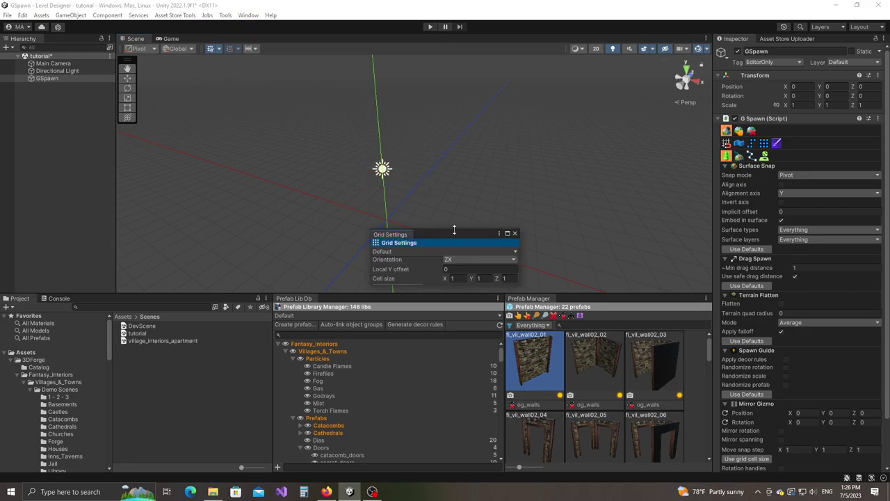
pyautogui.moveTo(455, 234); pyautogui.dragTo(417, 225)
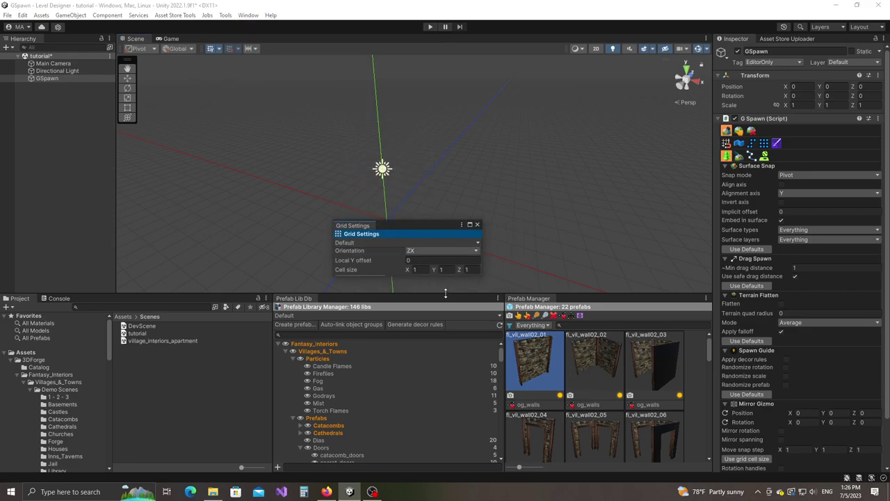
pyautogui.click(420, 274)
pyautogui.write('0.5')
pyautogui.press('Tab')
pyautogui.write('0.5')
pyautogui.press('Tab')
pyautogui.write('0.5')
pyautogui.click(477, 225)
# - Filter the prefab libraries by "floo" and show the prefabs of the Floors library
pyautogui.moveTo(477, 228)
pyautogui.mouseDown(button='right')
pyautogui.moveTo(432, 220)
pyautogui.moveTo(475, 218)
pyautogui.moveTo(464, 226)
pyautogui.mouseUp(button='right')
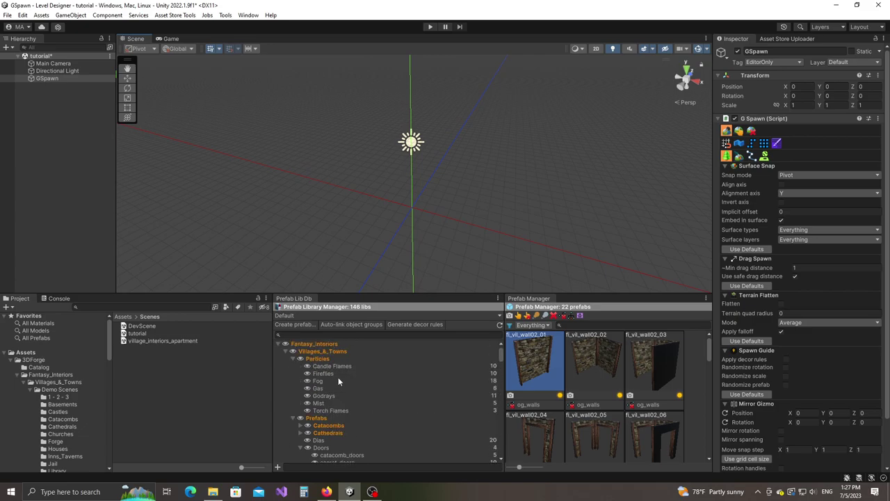
pyautogui.click(296, 336)
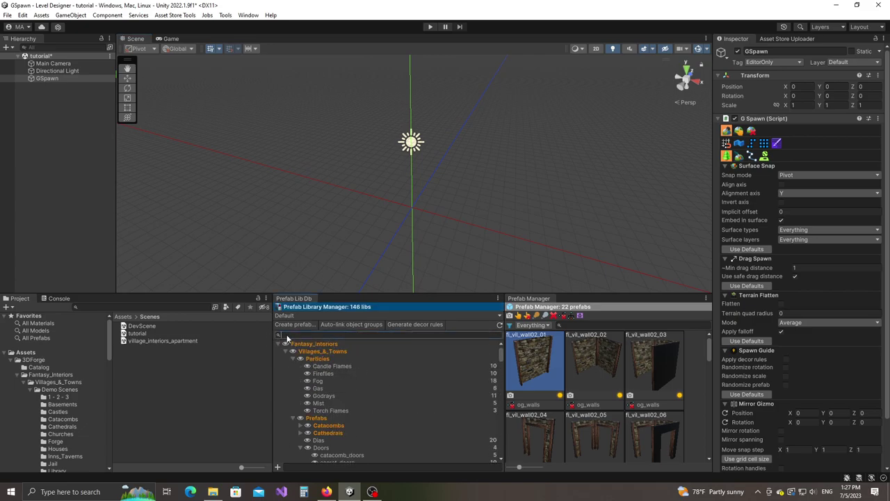
pyautogui.write('floo')
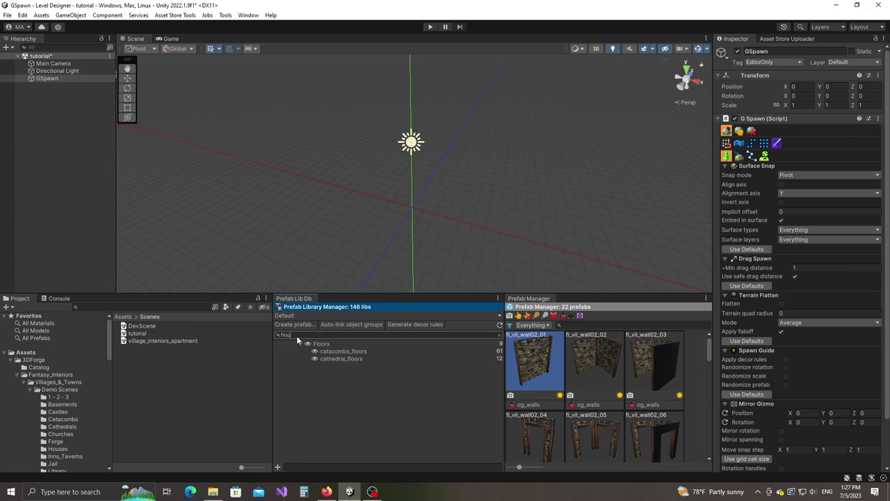
pyautogui.click(323, 344)
# - Browse the stone floor prefabs and choose fi_vil_floor_stone03 for spawning
pyautogui.click(549, 375)
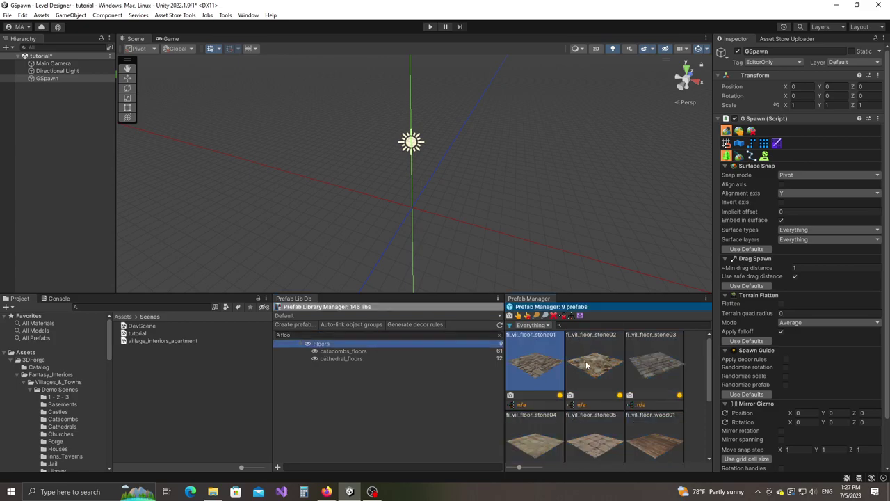
pyautogui.click(586, 362)
pyautogui.click(654, 361)
pyautogui.click(660, 415)
pyautogui.click(648, 336)
pyautogui.click(613, 379)
pyautogui.click(650, 366)
pyautogui.moveTo(647, 363); pyautogui.dragTo(658, 373)
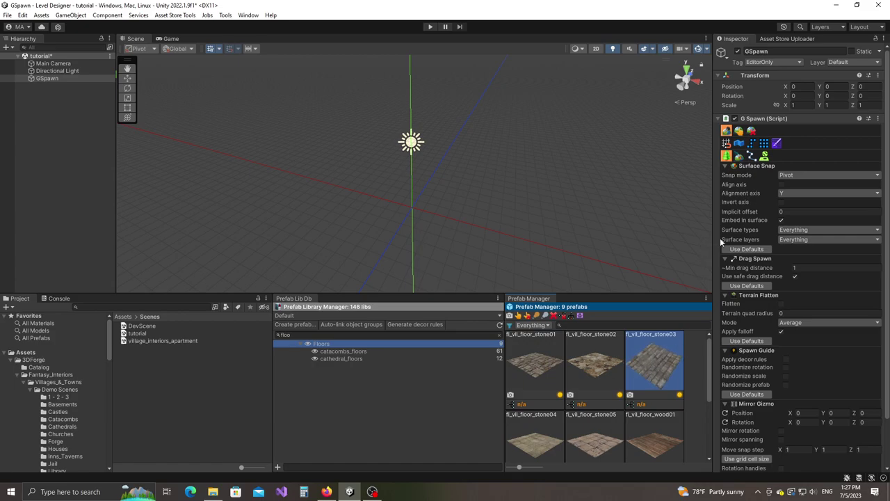
# - Spawn a 4 by 6 block of fi_vil_floor_stone03 tiles from the world origin with Box spawn
pyautogui.click(764, 144)
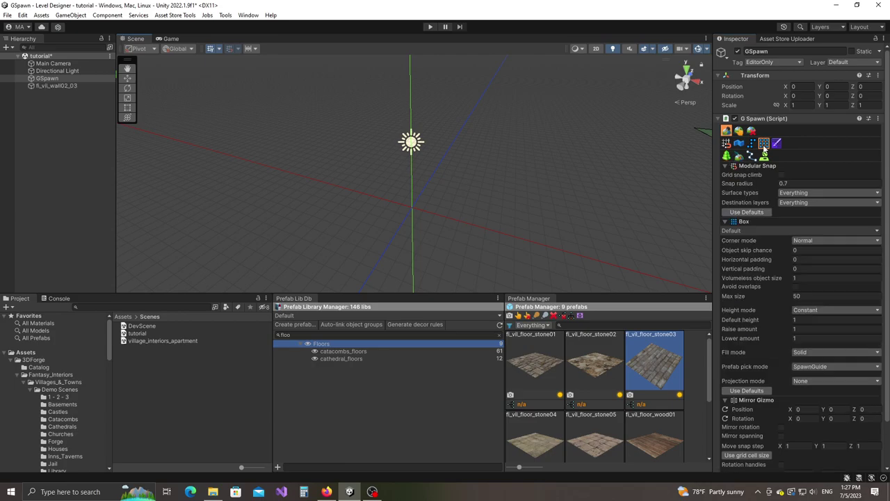
pyautogui.click(661, 368)
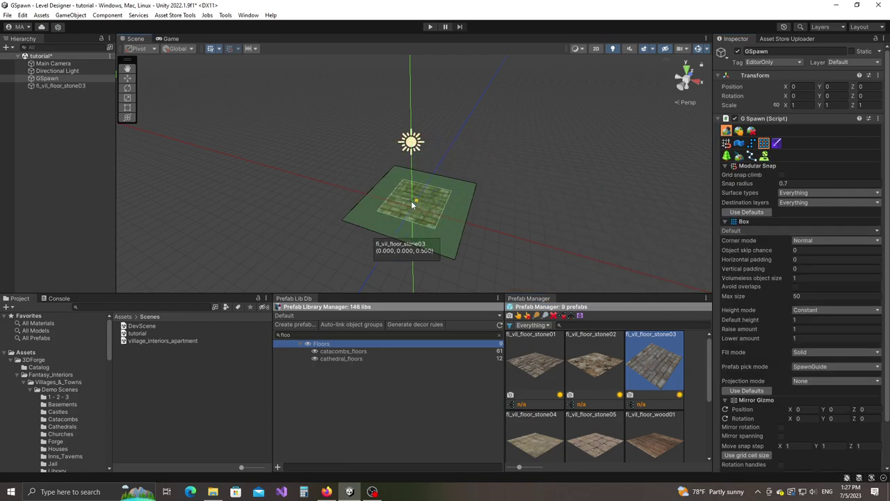
pyautogui.moveTo(415, 205); pyautogui.dragTo(541, 163)
pyautogui.press('s')
pyautogui.press('d')
pyautogui.moveTo(541, 164); pyautogui.dragTo(549, 170, button='right')
pyautogui.press('e')
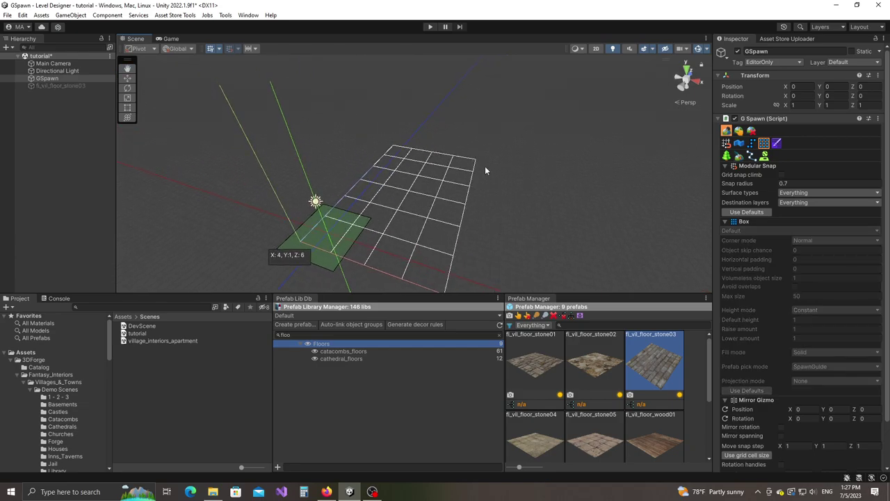
pyautogui.moveTo(485, 166); pyautogui.dragTo(487, 169)
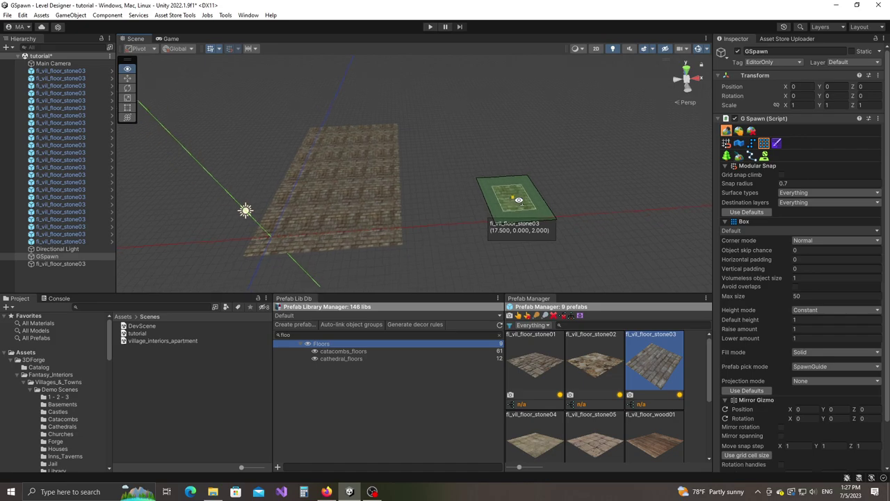
# - Extend the stone floor with a 5 by 4 tile block along its side and another block at its far end
pyautogui.moveTo(419, 223); pyautogui.dragTo(494, 151)
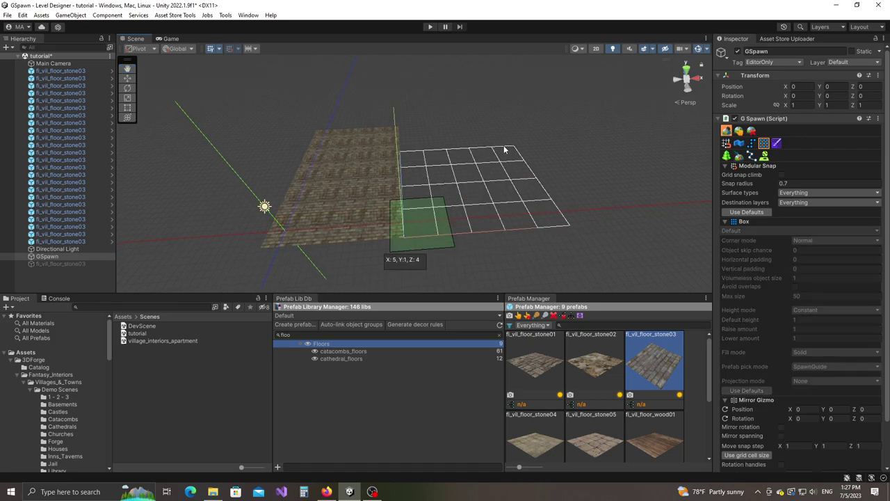
pyautogui.click(504, 149)
pyautogui.press('w')
pyautogui.moveTo(524, 180); pyautogui.dragTo(498, 209, button='right')
pyautogui.press('e')
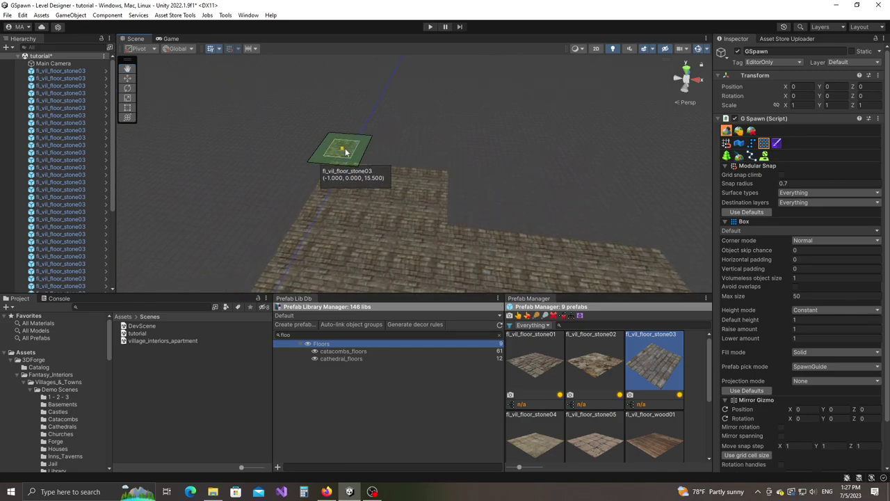
pyautogui.moveTo(351, 149); pyautogui.dragTo(441, 138)
pyautogui.click(442, 137)
# - Delete the outermost column of tiles from the floor's side extension and return to object spawn mode
pyautogui.moveTo(576, 192); pyautogui.dragTo(534, 176, button='right')
pyautogui.press('s')
pyautogui.keyDown('alt'); pyautogui.moveTo(533, 175); pyautogui.dragTo(603, 177); pyautogui.keyUp('alt')
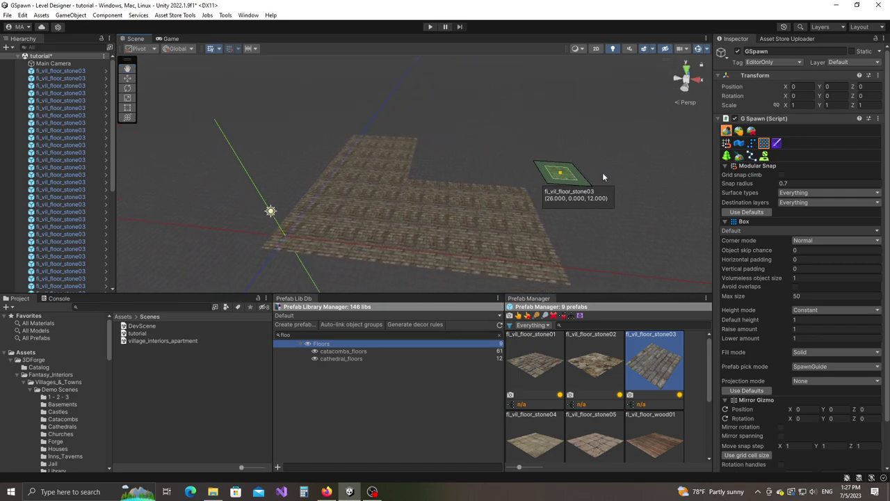
pyautogui.click(738, 130)
pyautogui.moveTo(519, 203); pyautogui.dragTo(549, 277)
pyautogui.press('Delete')
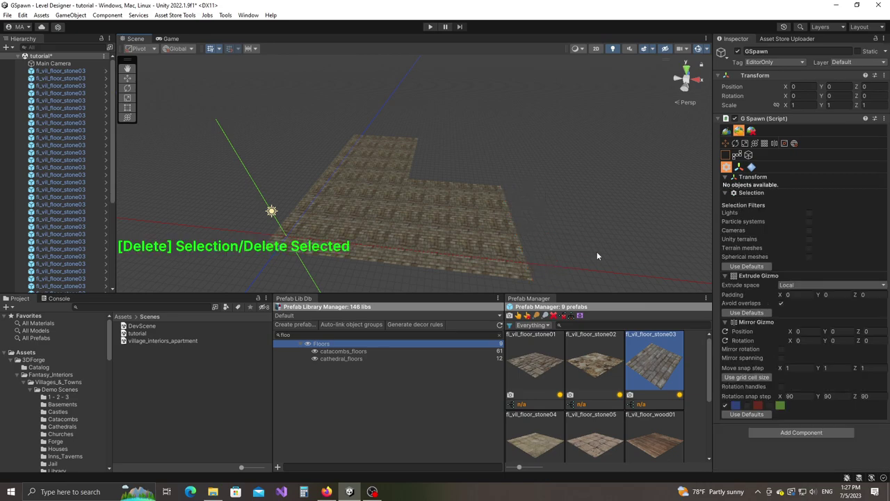
pyautogui.keyDown('alt'); pyautogui.moveTo(576, 236); pyautogui.dragTo(544, 248); pyautogui.keyUp('alt')
pyautogui.scroll(3, 544, 249)
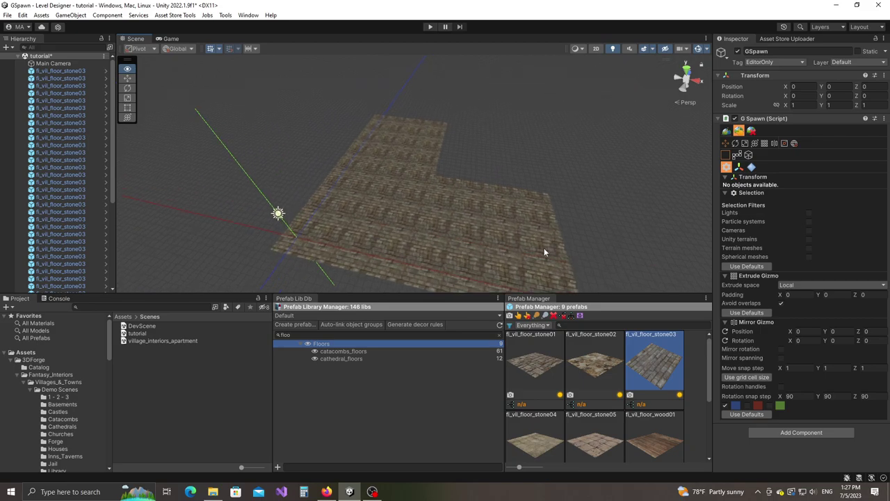
pyautogui.click(727, 131)
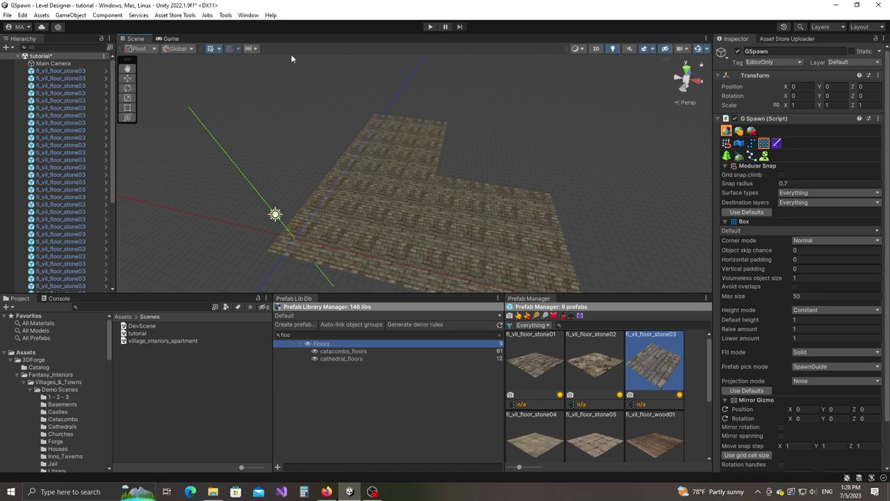
# - Dock the Object Groups window beside the prefab library manager and create an object group named og_floors
pyautogui.click(226, 14)
pyautogui.moveTo(243, 26)
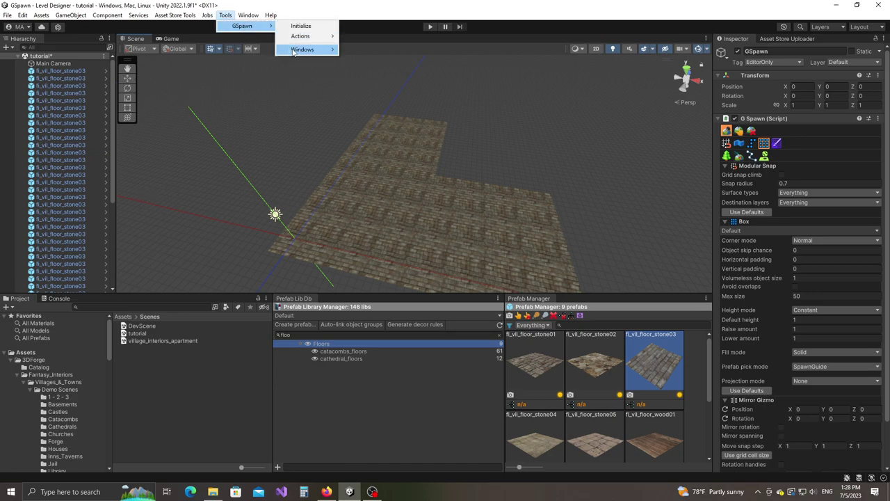
pyautogui.moveTo(293, 52)
pyautogui.click(368, 143)
pyautogui.moveTo(226, 374); pyautogui.dragTo(365, 382)
pyautogui.click(234, 421)
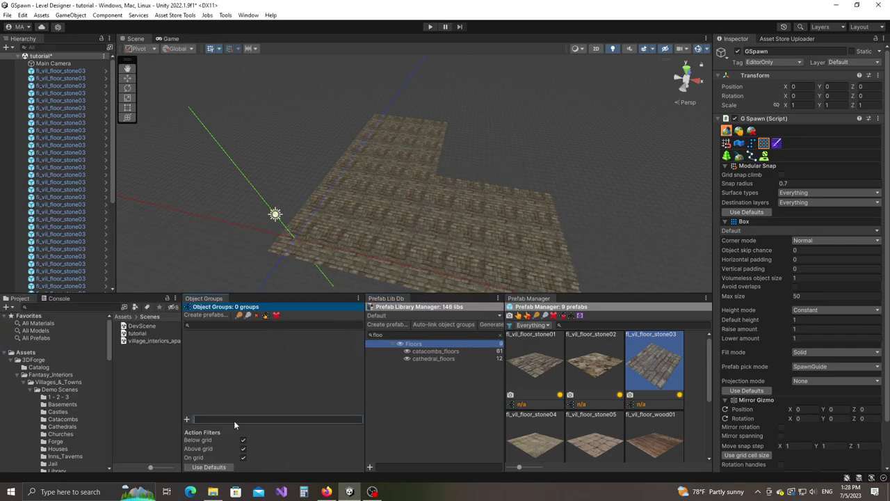
pyautogui.write('og_floors')
pyautogui.click(187, 419)
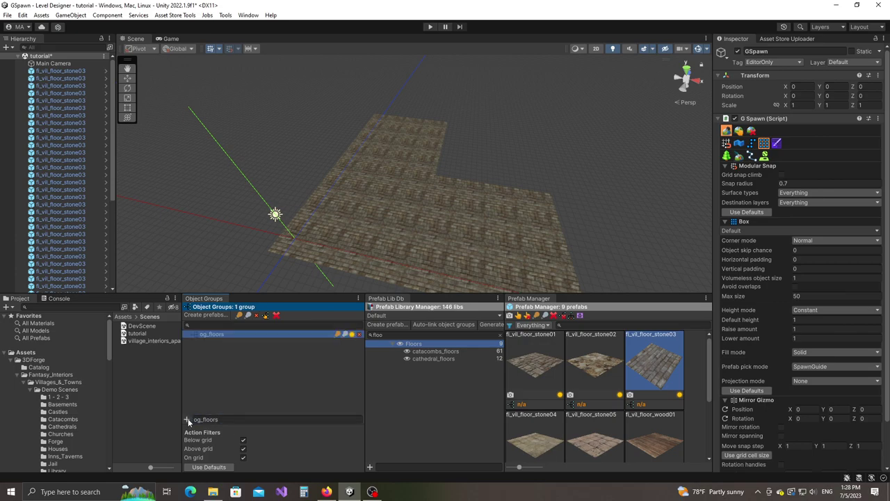
# - Assign all prefabs of the Floors library to og_floors and move the existing floor tiles into that group
pyautogui.click(550, 364)
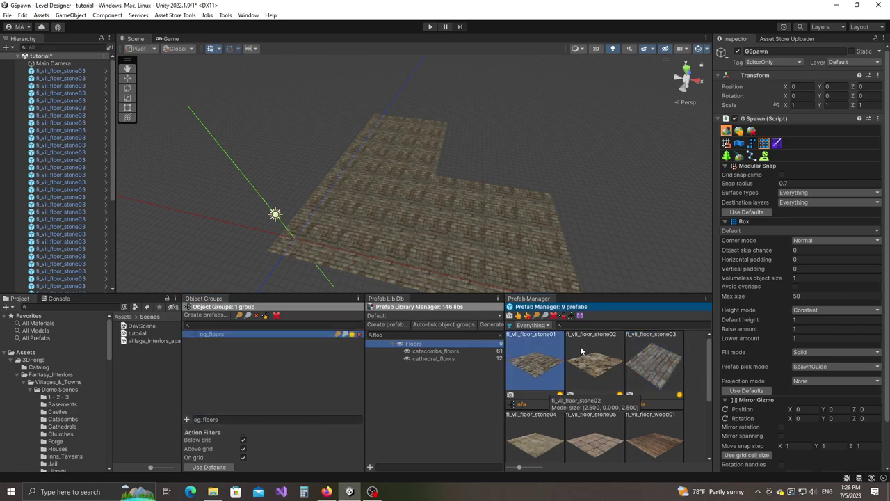
pyautogui.hotkey('ctrl', 'a')
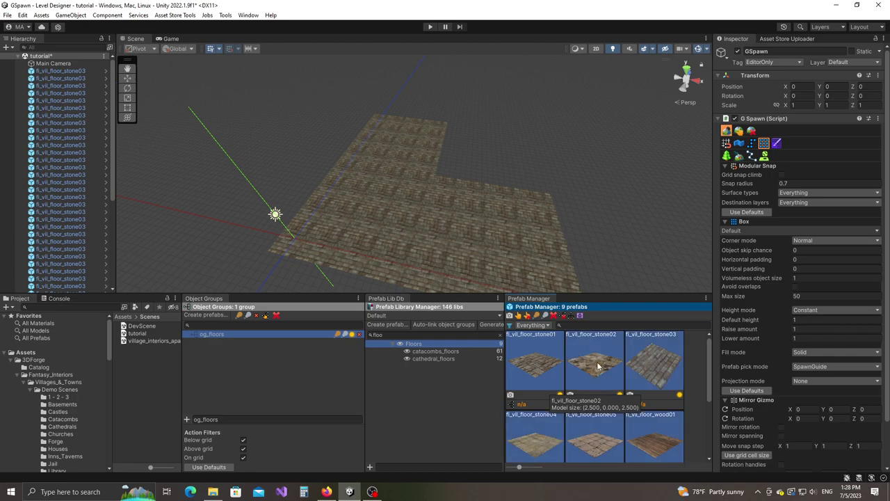
pyautogui.click(210, 336)
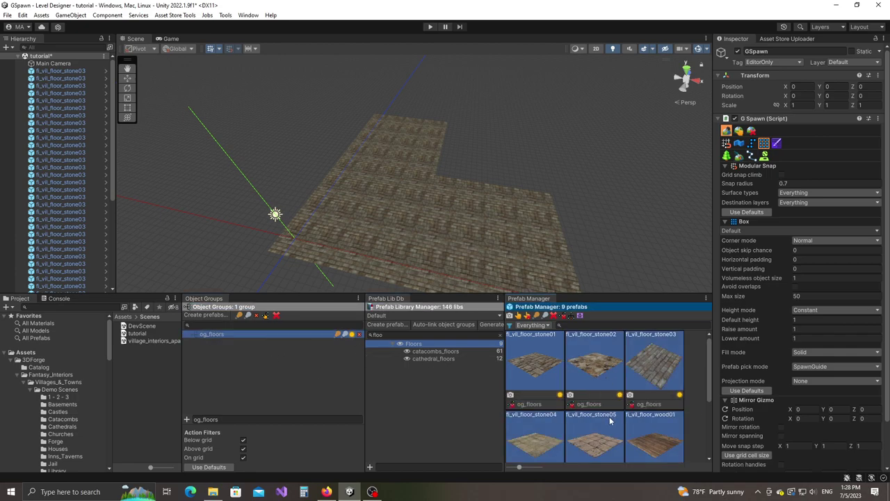
pyautogui.click(572, 317)
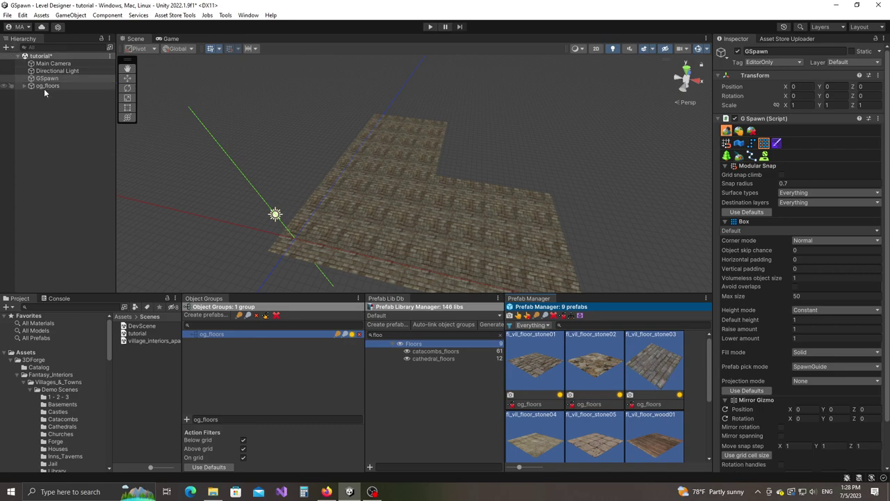
# - Create a second object group named og_walls
pyautogui.click(234, 420)
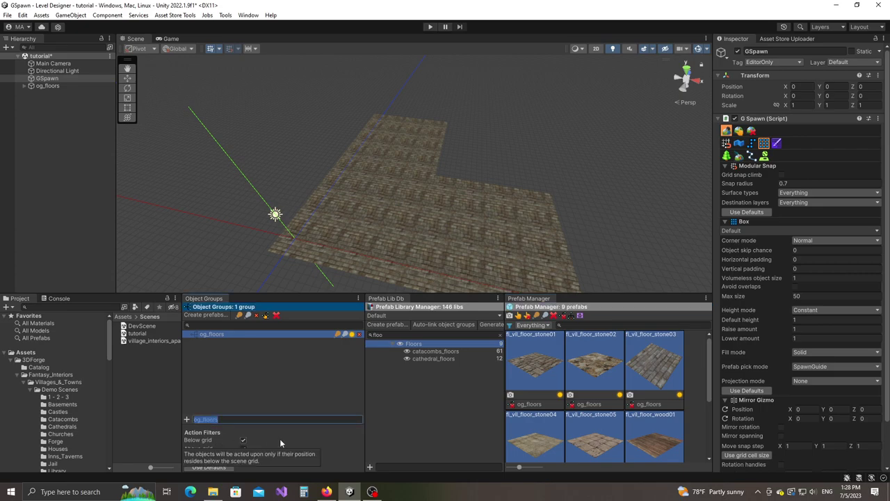
pyautogui.write('og_walls')
pyautogui.click(186, 419)
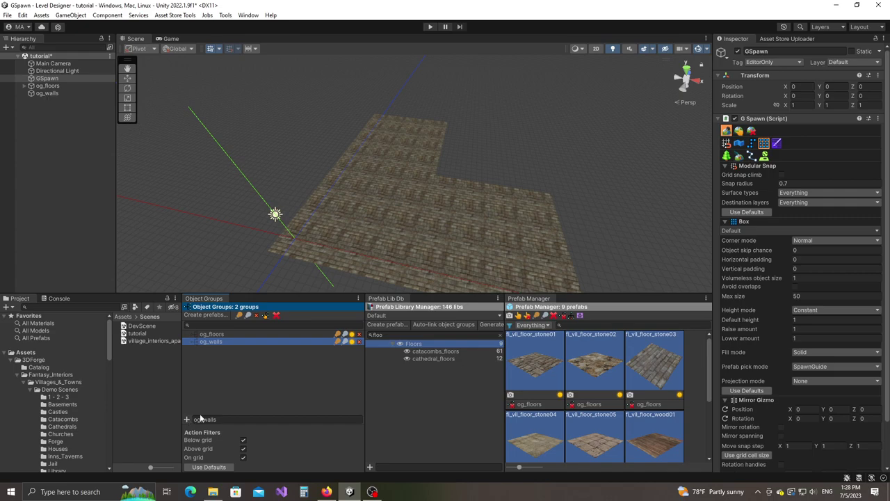
# - Filter the prefab libraries by "wall" and assign all prefabs of the Walls, wall_02 and wall_04 libraries to og_walls
pyautogui.click(384, 336)
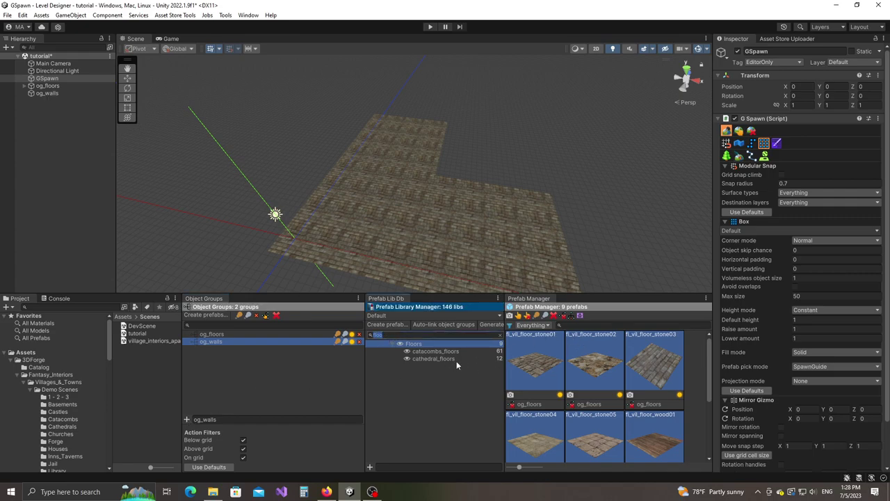
pyautogui.write('wall')
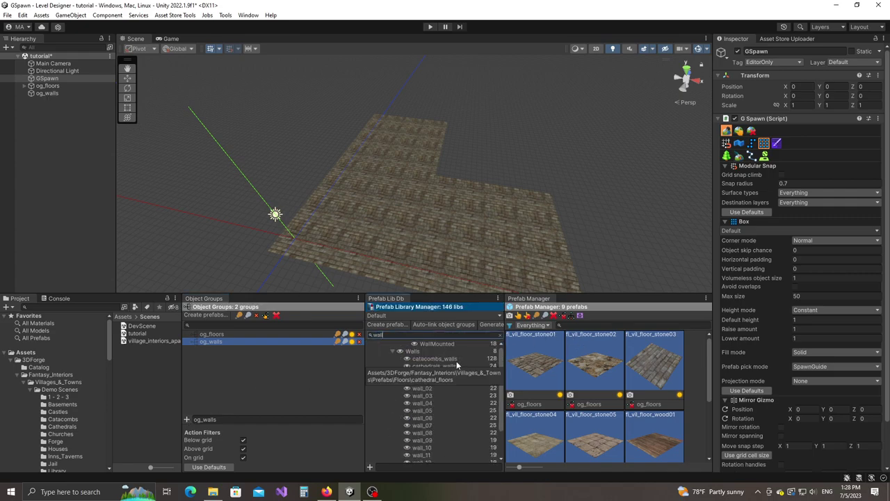
pyautogui.click(415, 353)
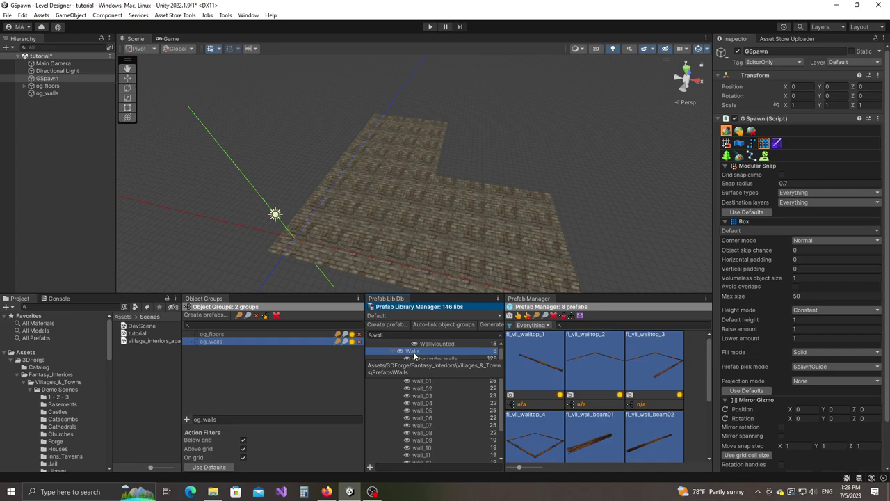
pyautogui.keyDown('ctrl'); pyautogui.click(420, 390); pyautogui.keyUp('ctrl')
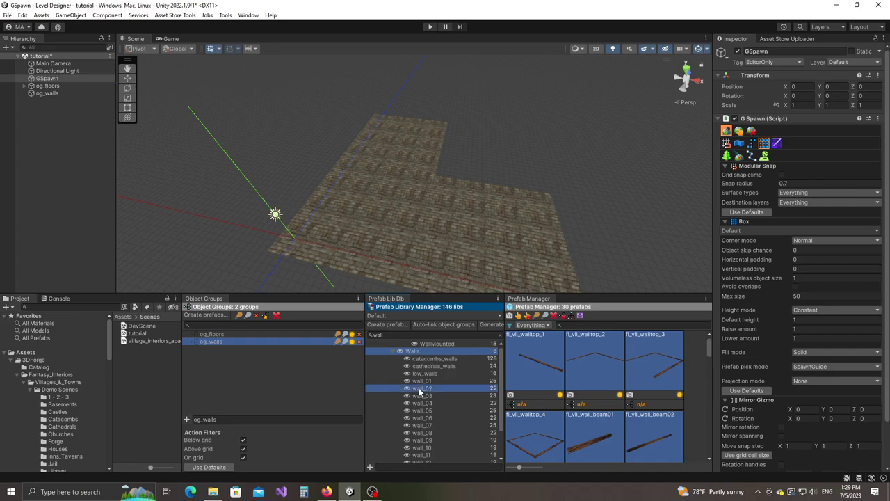
pyautogui.keyDown('ctrl'); pyautogui.click(420, 405); pyautogui.keyUp('ctrl')
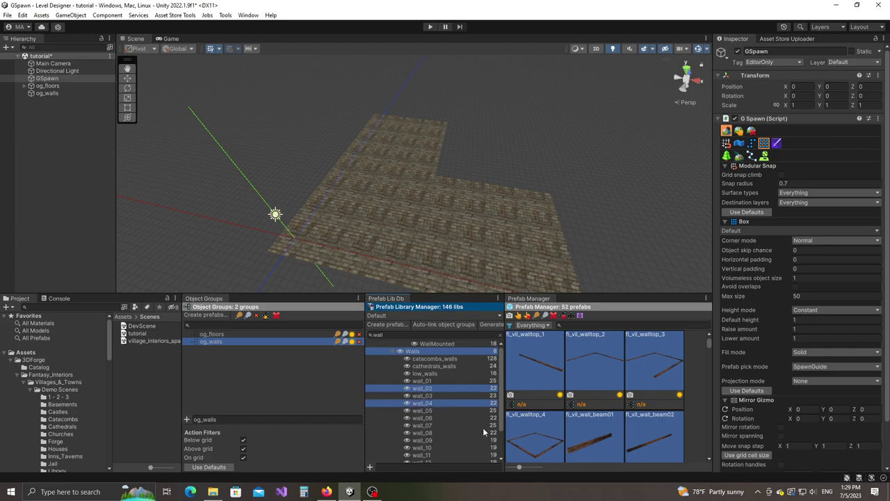
pyautogui.click(595, 365)
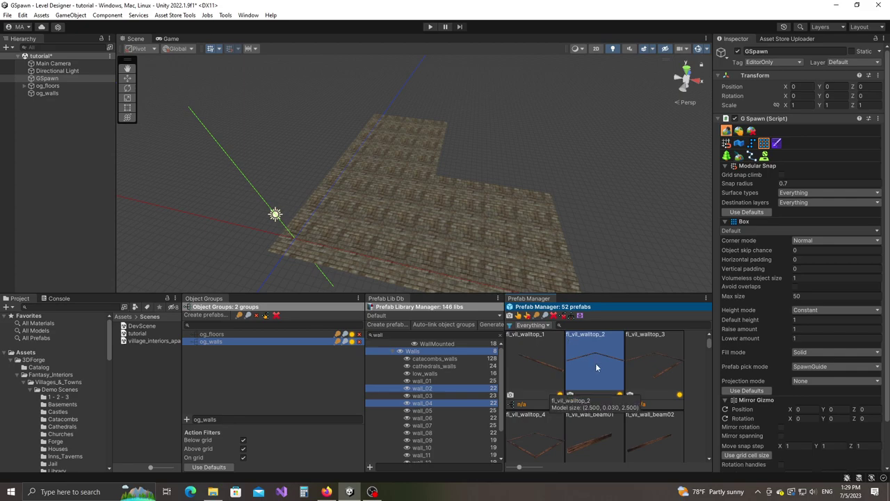
pyautogui.hotkey('ctrl', 'a')
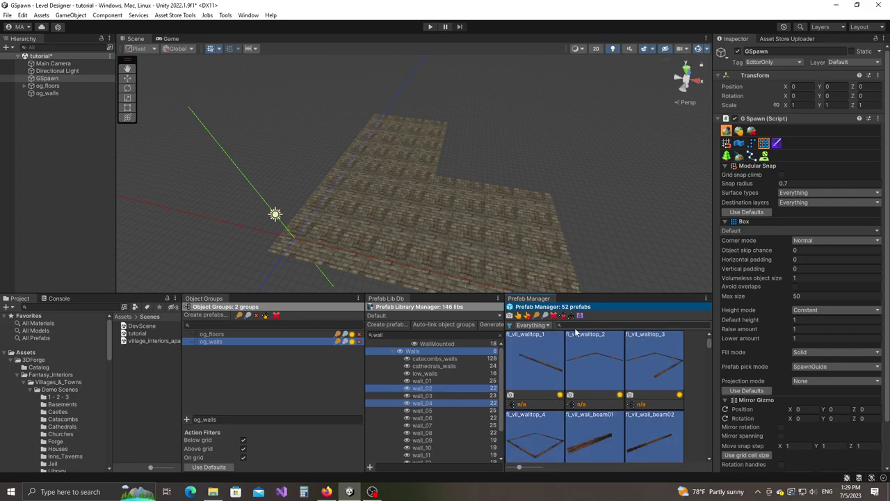
pyautogui.moveTo(210, 342); pyautogui.dragTo(583, 365)
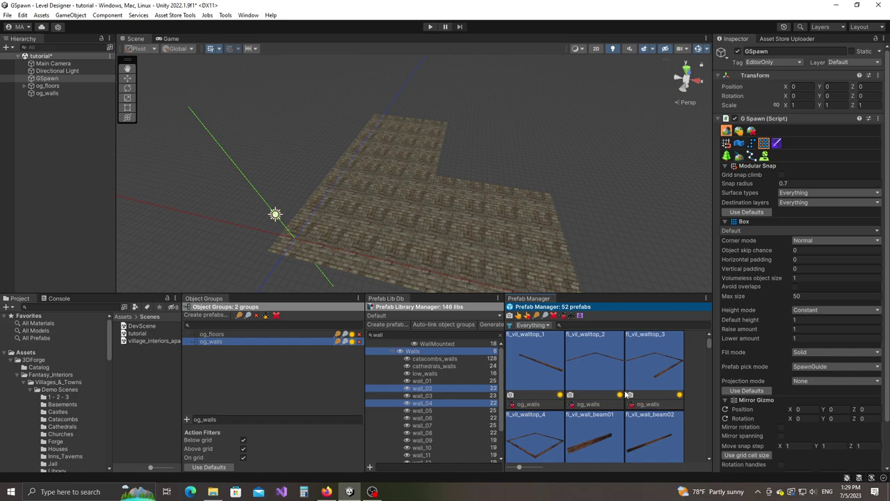
# - Create a third object group named og_default and make it the default object group
pyautogui.click(223, 420)
pyautogui.press('BackSpace')
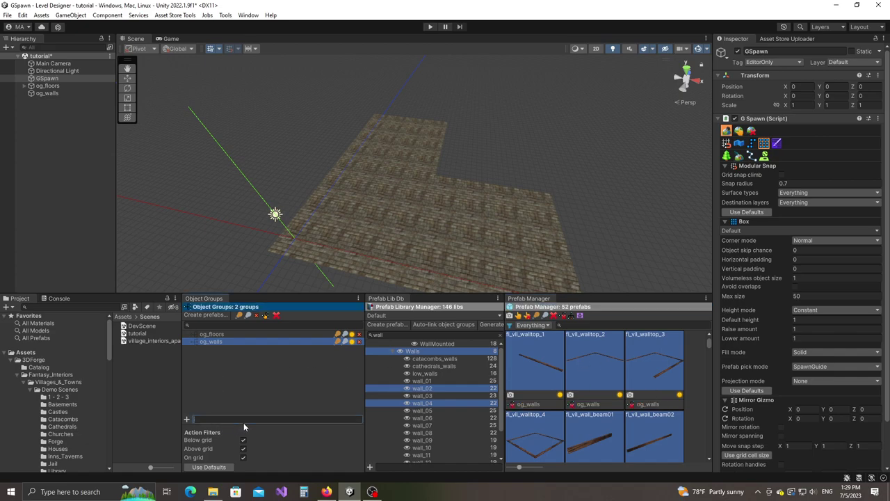
pyautogui.write('og_default')
pyautogui.click(187, 420)
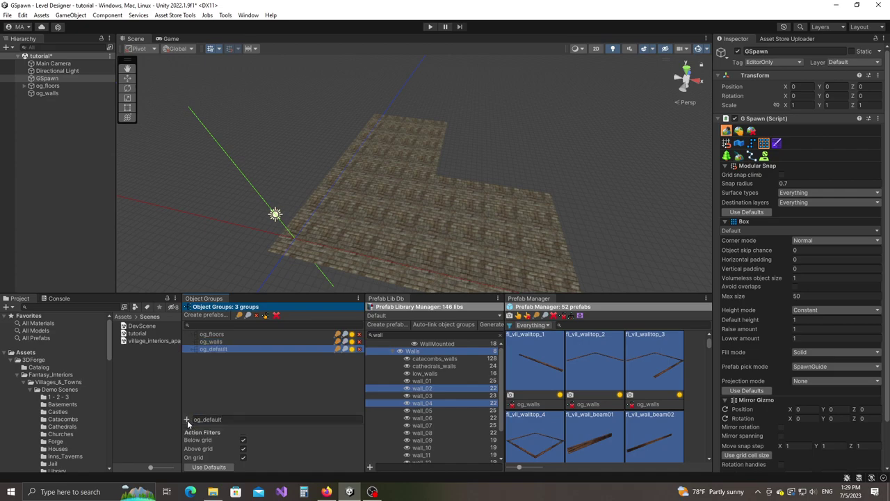
pyautogui.click(196, 353)
pyautogui.click(428, 367)
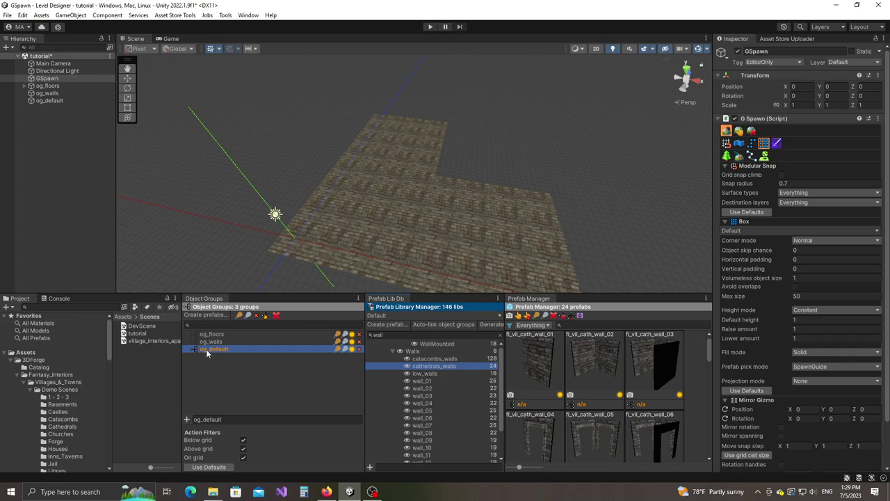
pyautogui.click(43, 78)
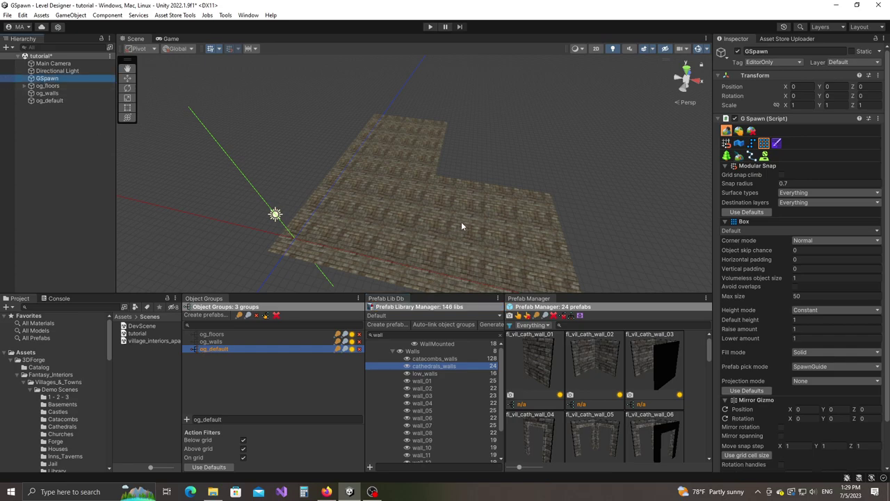
# - Close the Object Groups window and widen the project and prefab library areas
pyautogui.click(358, 298)
pyautogui.click(383, 318)
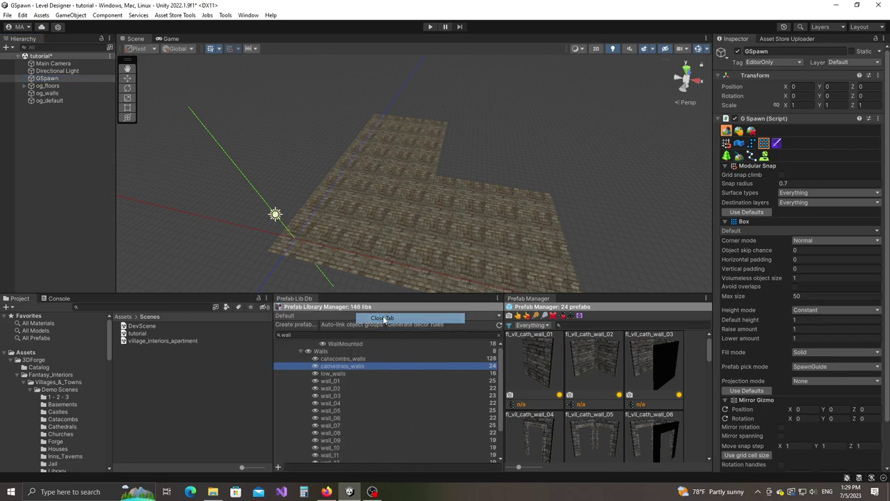
pyautogui.moveTo(273, 351); pyautogui.dragTo(347, 351)
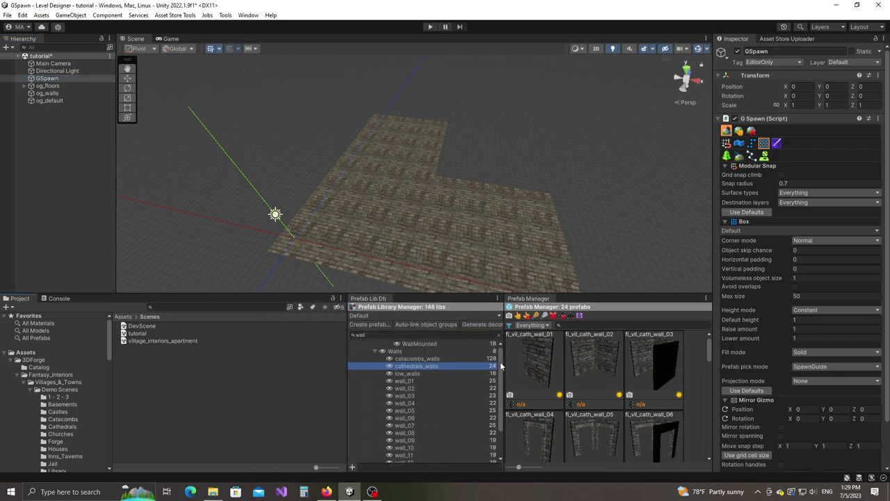
pyautogui.moveTo(506, 361); pyautogui.dragTo(531, 361)
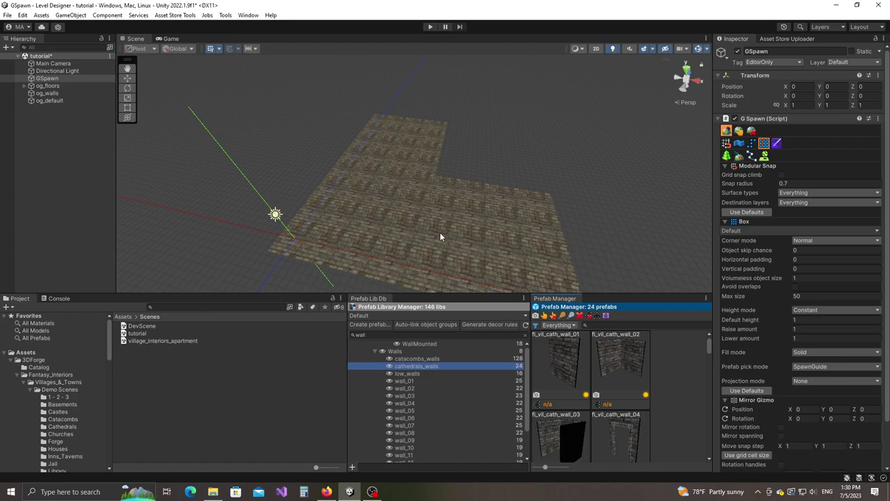
# - Switch object spawning to Modular Walls mode and clear the console messages
pyautogui.moveTo(440, 232); pyautogui.dragTo(429, 213, button='right')
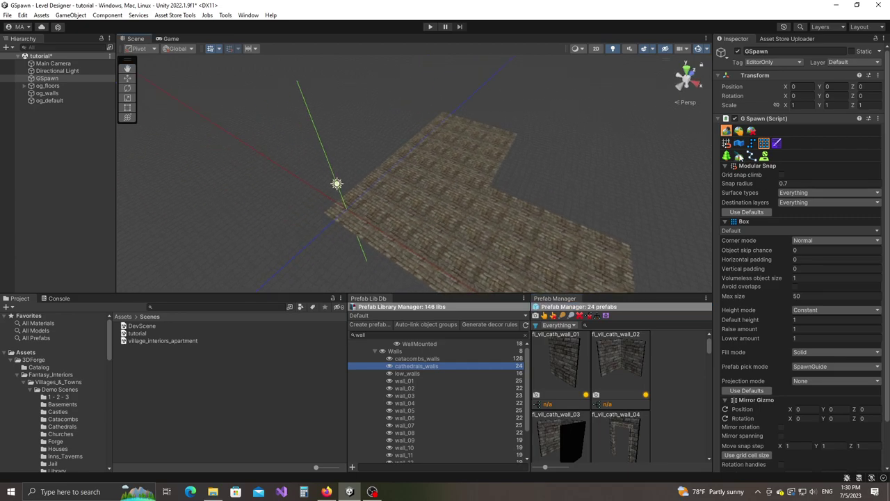
pyautogui.click(738, 143)
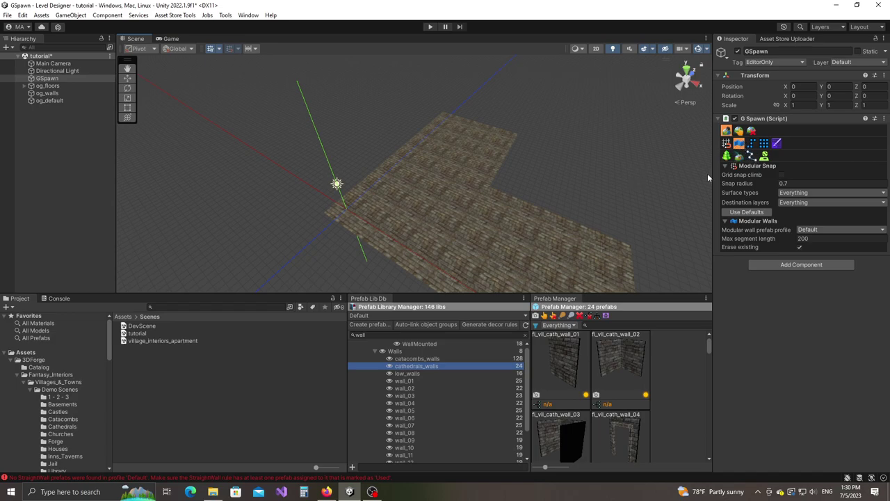
pyautogui.click(59, 298)
pyautogui.click(13, 310)
pyautogui.click(20, 299)
pyautogui.moveTo(480, 179); pyautogui.dragTo(476, 209, button='right')
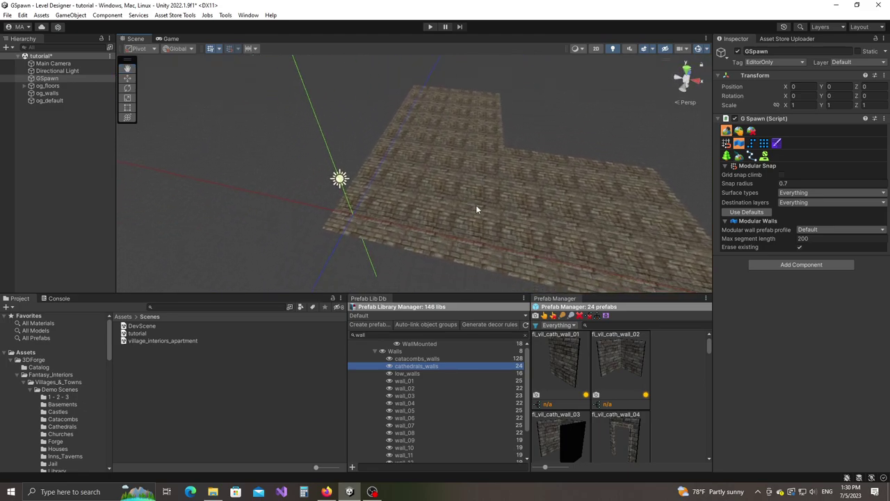
pyautogui.moveTo(345, 194); pyautogui.dragTo(337, 206, button='middle')
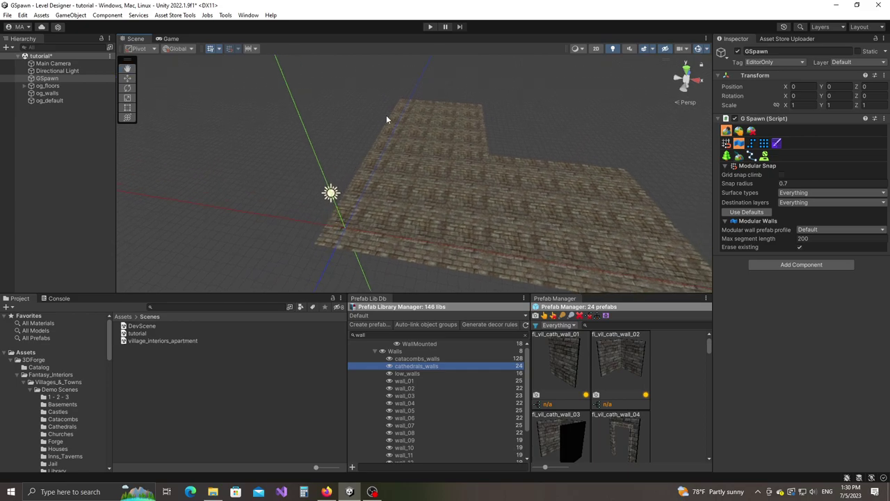
pyautogui.moveTo(551, 162); pyautogui.dragTo(517, 215, button='middle')
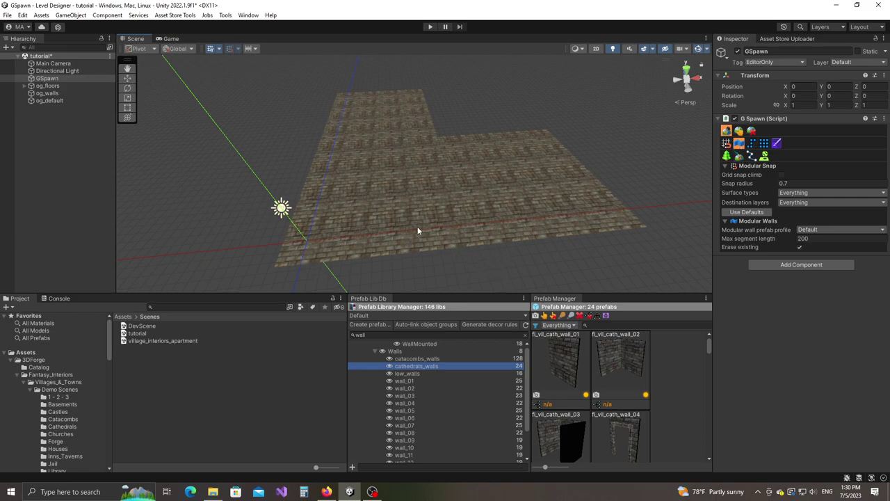
pyautogui.keyDown('alt'); pyautogui.moveTo(477, 144); pyautogui.dragTo(464, 257); pyautogui.keyUp('alt')
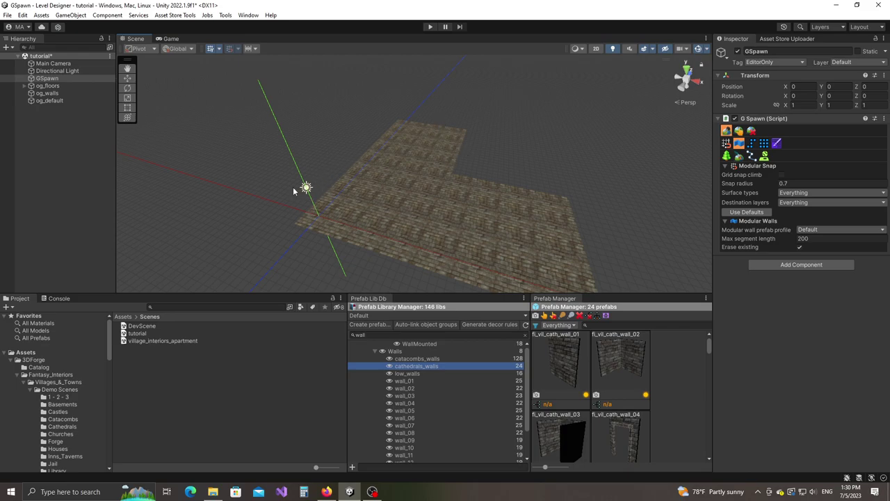
pyautogui.moveTo(450, 205); pyautogui.dragTo(440, 261, button='middle')
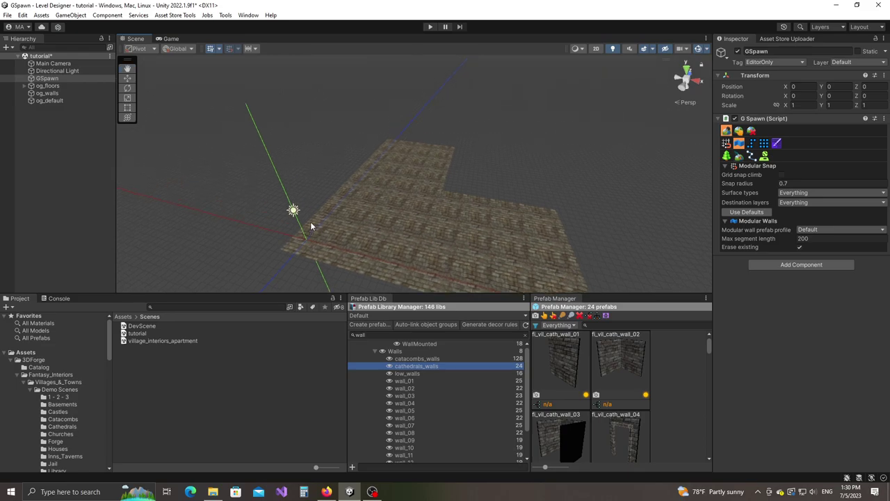
pyautogui.moveTo(417, 260); pyautogui.dragTo(442, 243, button='right')
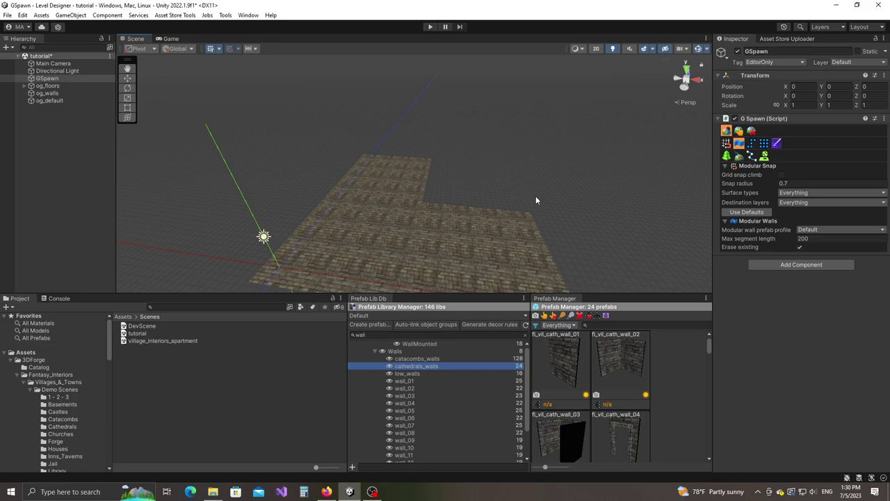
pyautogui.moveTo(504, 203); pyautogui.dragTo(438, 227, button='right')
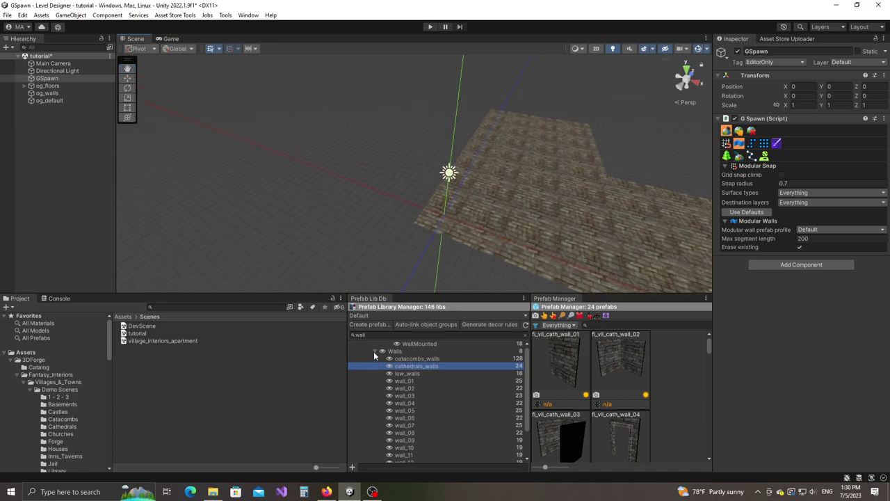
# - From the wall_02 library, place the straight wall fi_vil_wall02_01 on empty grid beside the floor at (-12.5, 0, -0.5), working in selection mode
pyautogui.click(406, 388)
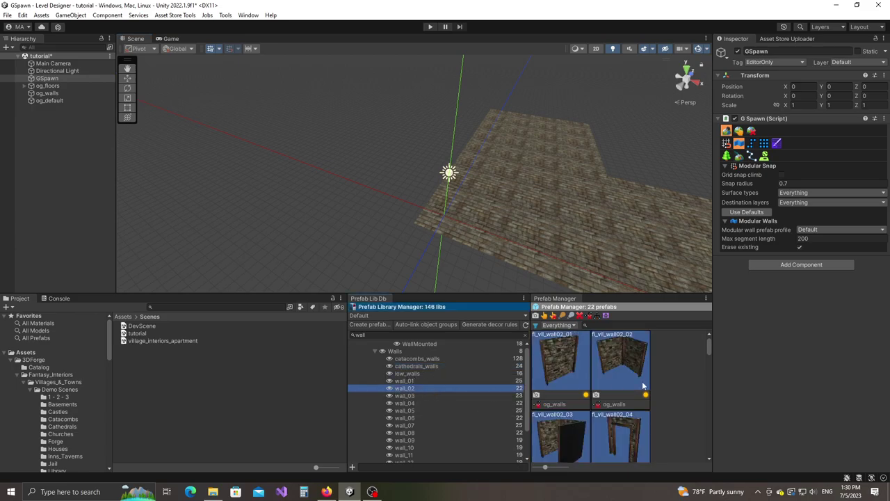
pyautogui.click(630, 356)
pyautogui.moveTo(453, 184); pyautogui.dragTo(494, 242, button='right')
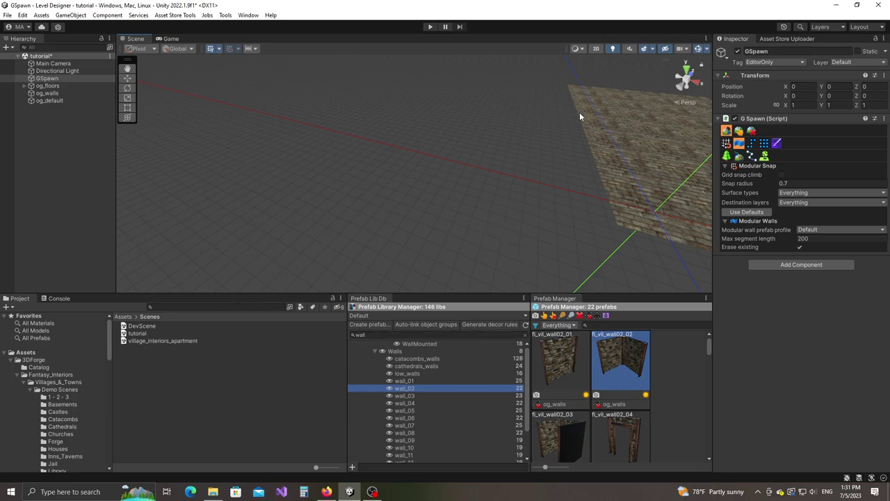
pyautogui.click(738, 132)
pyautogui.click(549, 370)
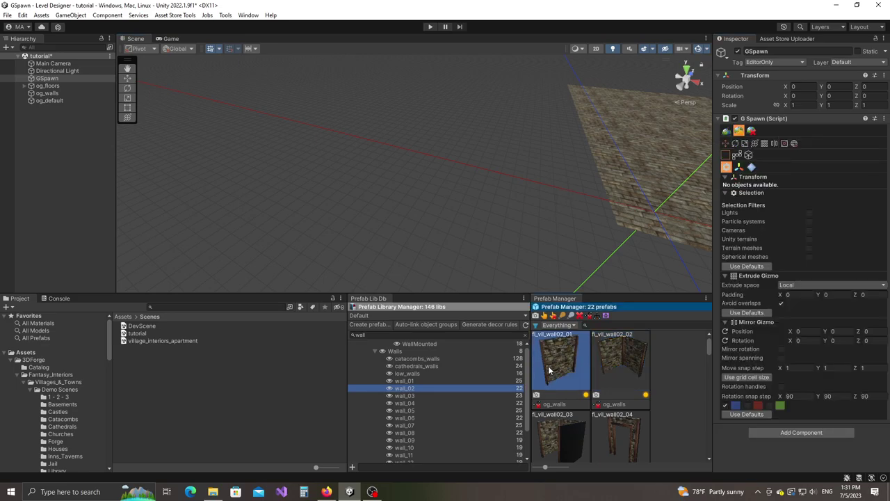
pyautogui.moveTo(549, 370); pyautogui.dragTo(360, 178)
pyautogui.moveTo(369, 173); pyautogui.dragTo(340, 177, button='right')
pyautogui.press('w')
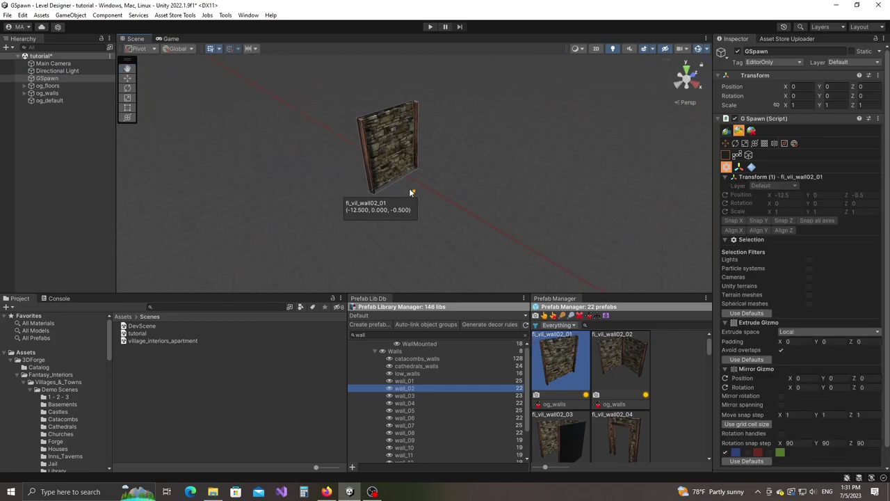
pyautogui.moveTo(424, 187); pyautogui.dragTo(440, 177)
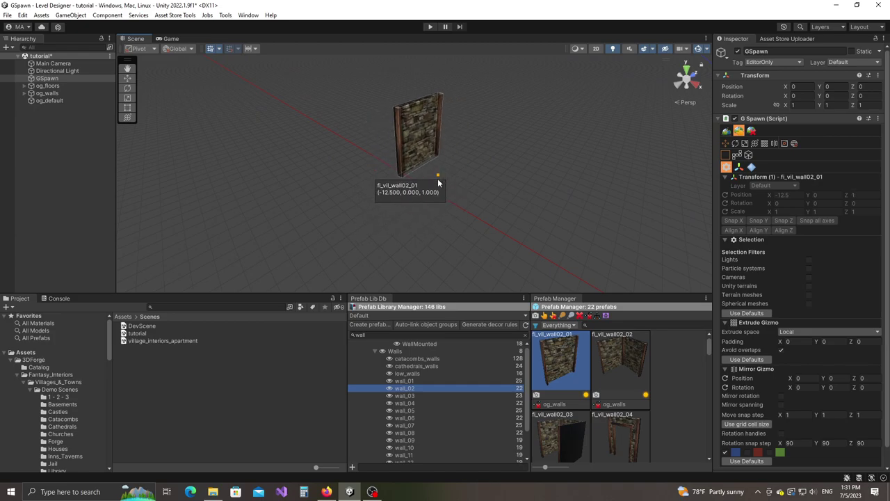
pyautogui.click(413, 195)
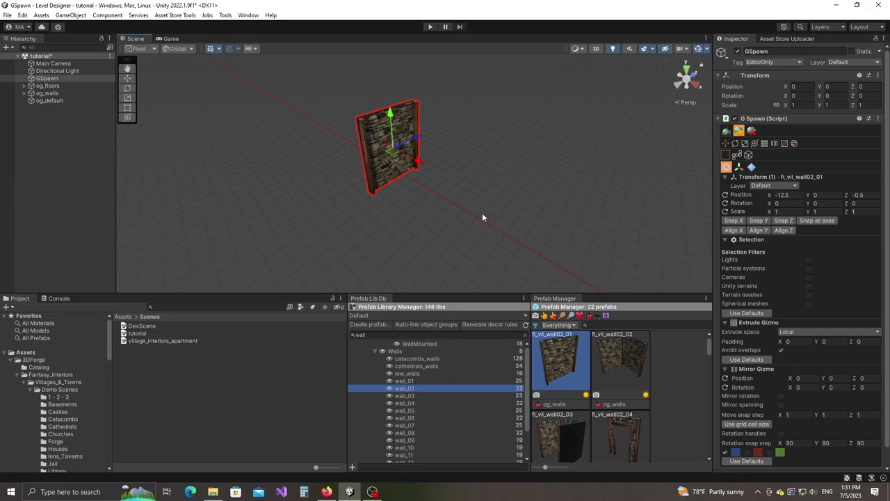
# - Place the corner wall fi_vil_wall02_02, rotated 90° around Y, against the straight wall's far end at (-12.5, 0, 2)
pyautogui.click(613, 361)
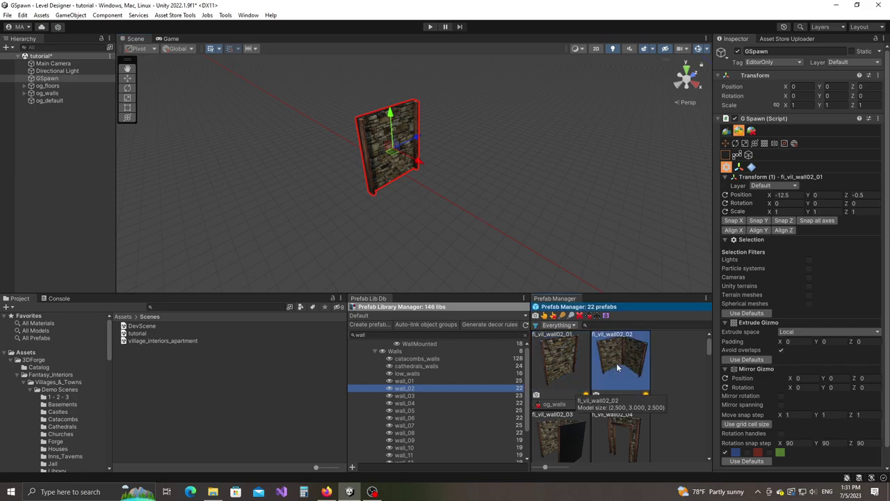
pyautogui.moveTo(616, 364); pyautogui.dragTo(500, 185)
pyautogui.press('y')
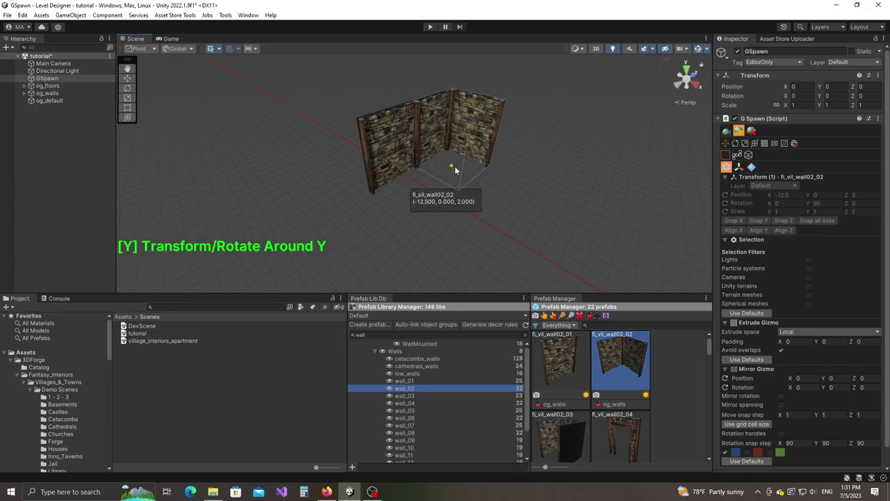
pyautogui.click(455, 166)
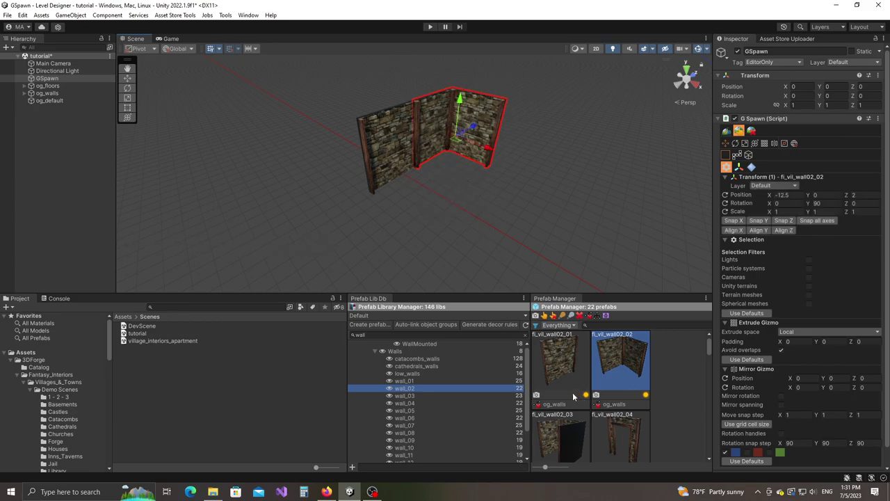
# - Place the corner wall fi_vil_wall02_14, rotated 90° around Y, at the straight wall's other end at (-12.5, 0, -5.5)
pyautogui.scroll(-1, 571, 395)
pyautogui.scroll(-5, 572, 395)
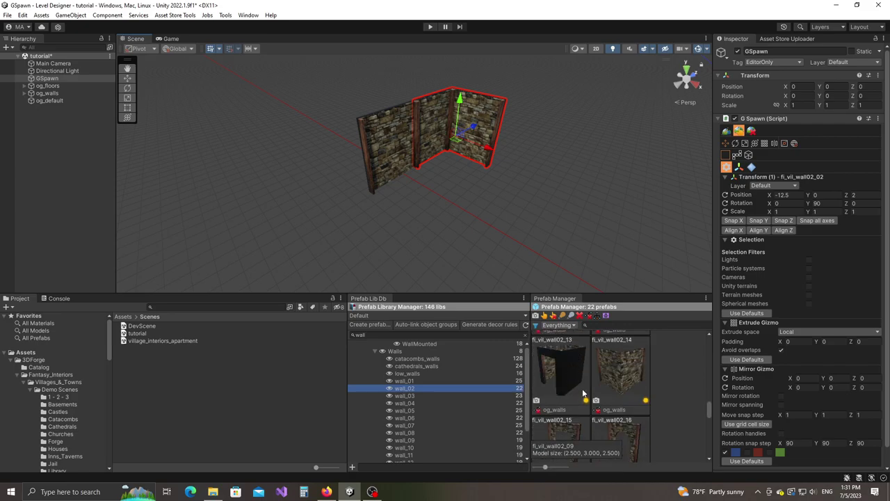
pyautogui.click(625, 378)
pyautogui.moveTo(625, 378); pyautogui.dragTo(385, 222)
pyautogui.press('y')
pyautogui.moveTo(277, 243); pyautogui.dragTo(278, 246, button='right')
pyautogui.press('s')
pyautogui.click(331, 246)
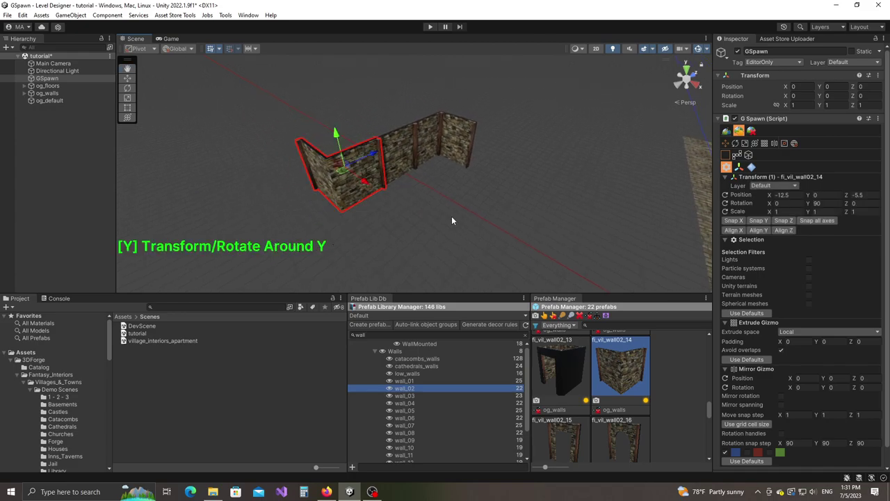
# - Duplicate the middle straight wall, rotate the copy 90° around Y and snap it to the free end of fi_vil_wall02_02 at (-10, 0, 2)
pyautogui.press('w')
pyautogui.moveTo(430, 207)
pyautogui.mouseDown(button='right')
pyautogui.moveTo(403, 211)
pyautogui.moveTo(440, 199)
pyautogui.mouseUp(button='right')
pyautogui.click(419, 155)
pyautogui.press('w')
pyautogui.keyDown('alt'); pyautogui.moveTo(440, 199); pyautogui.dragTo(391, 189); pyautogui.keyUp('alt')
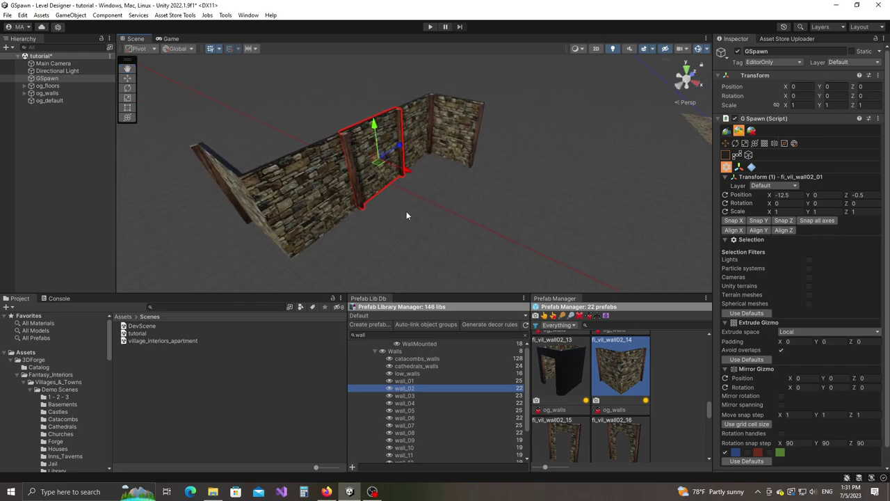
pyautogui.hotkey('ctrl', 'd')
pyautogui.press('y')
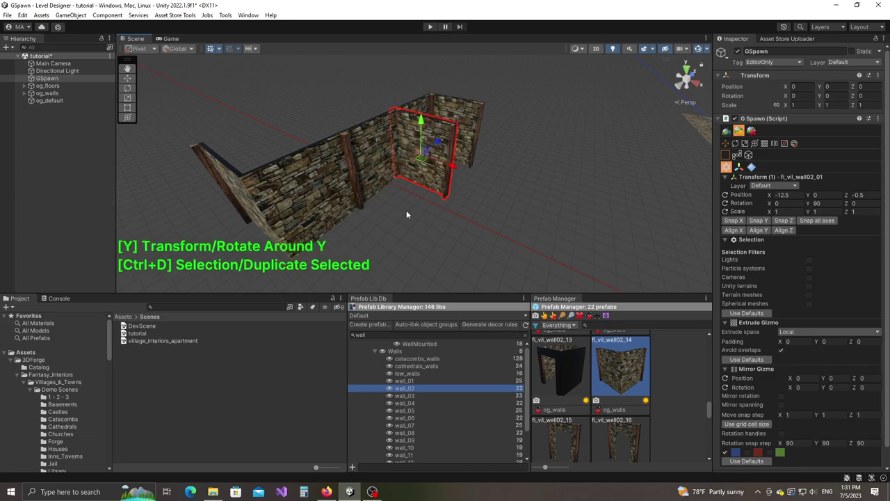
pyautogui.press('d')
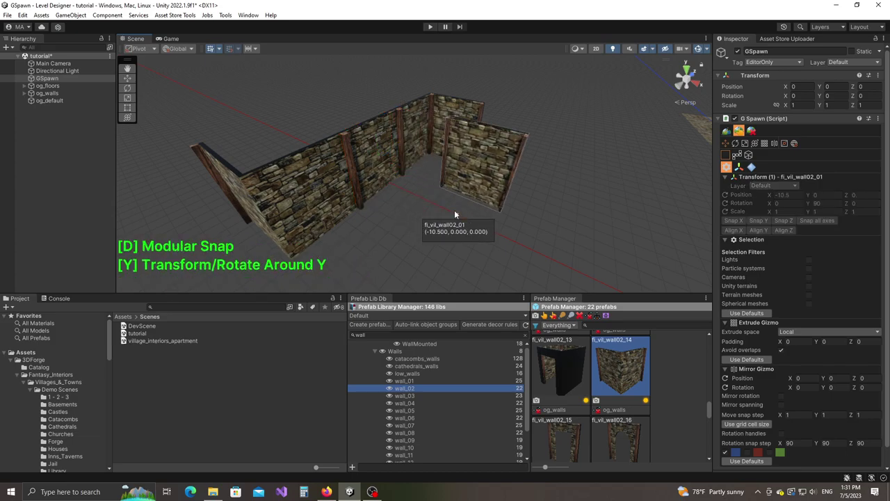
pyautogui.click(492, 190)
# - Duplicate the rotated straight wall and snap the copy to the free end of fi_vil_wall02_14 at (-17.5, 0, -5.5)
pyautogui.moveTo(396, 208); pyautogui.dragTo(510, 205, button='middle')
pyautogui.scroll(-4, 511, 205)
pyautogui.hotkey('ctrl', 'd')
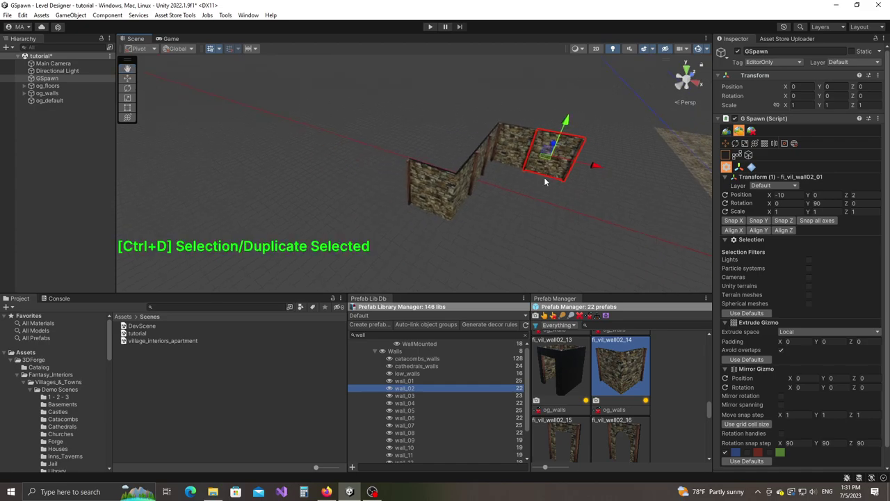
pyautogui.press('d')
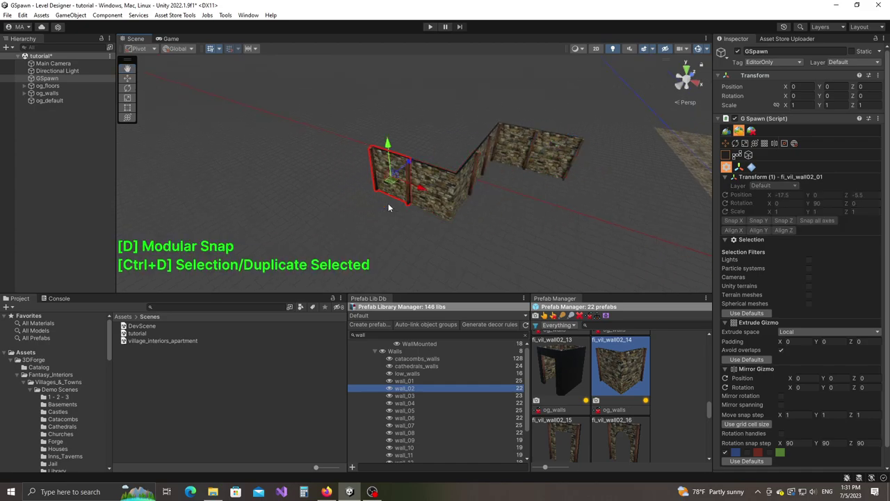